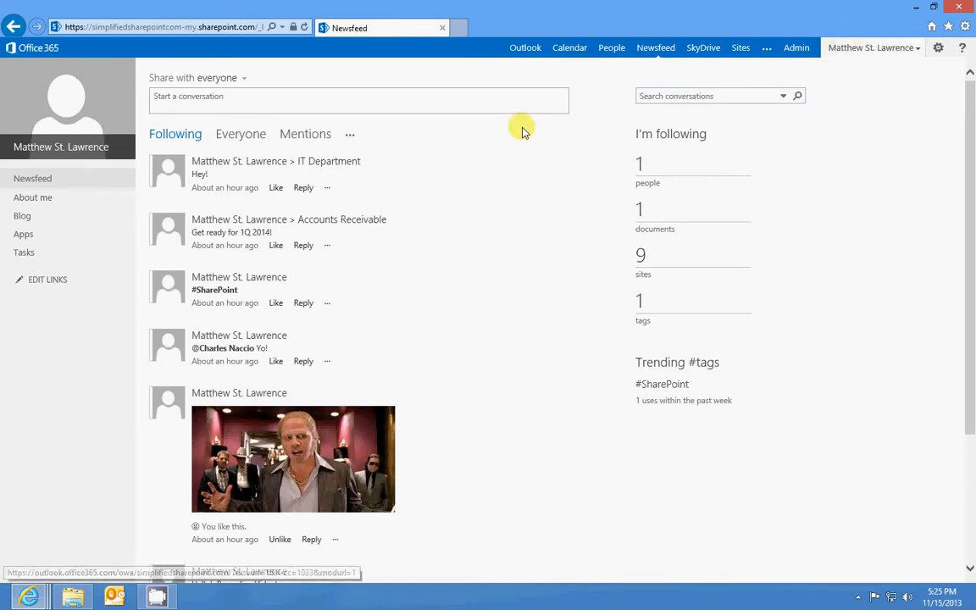
- Open the personal profile for editing and go to its About me description
{"action": "left_click", "coordinate": [34, 199]}
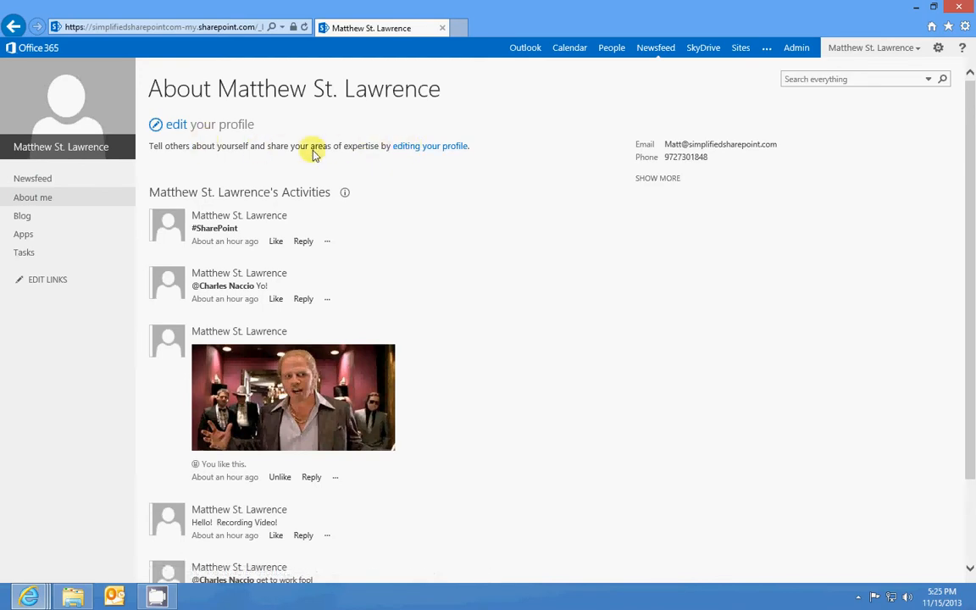
{"action": "left_click", "coordinate": [172, 125]}
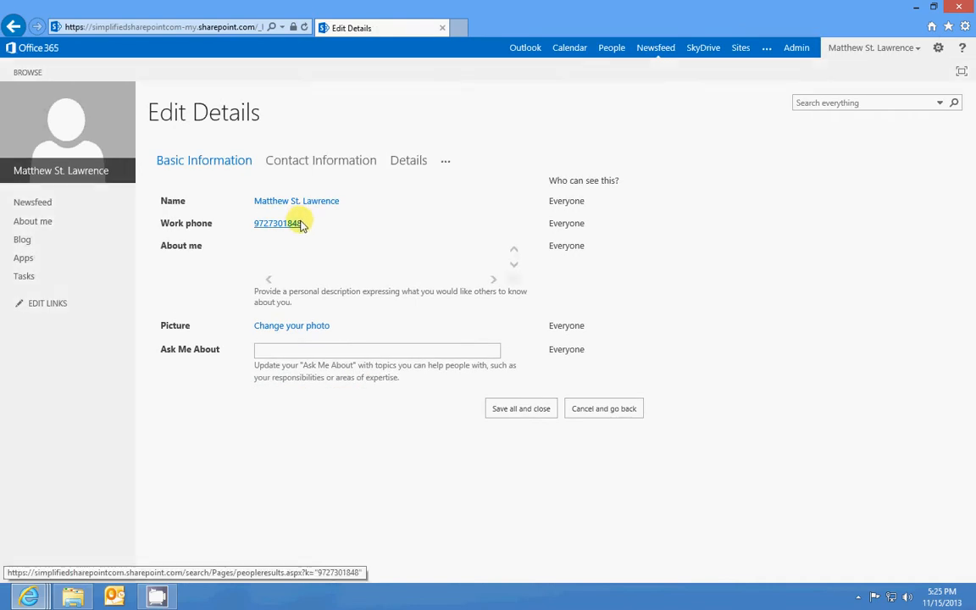
{"action": "left_click", "coordinate": [278, 251]}
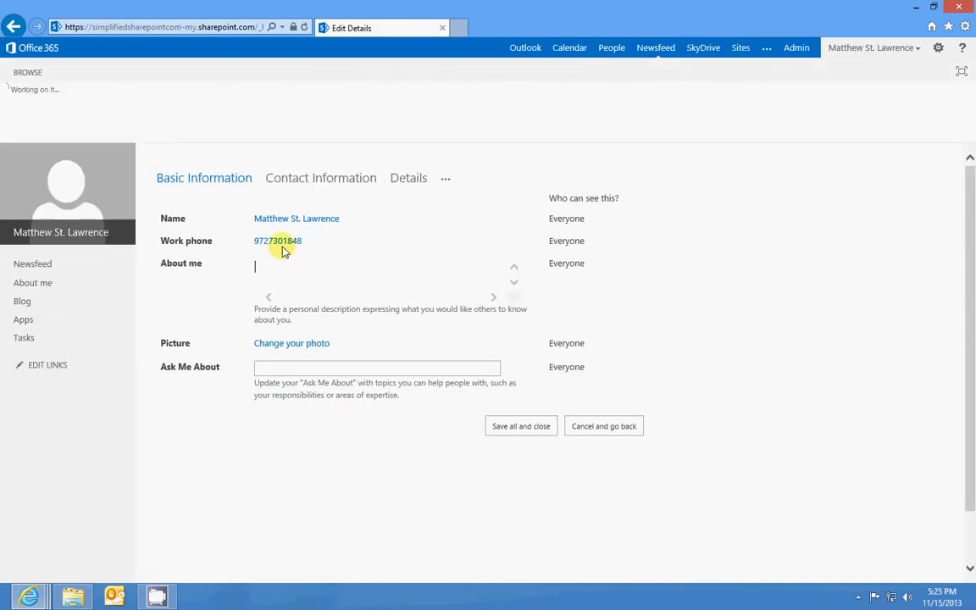
{"action": "type", "text": "I'm an accou"}
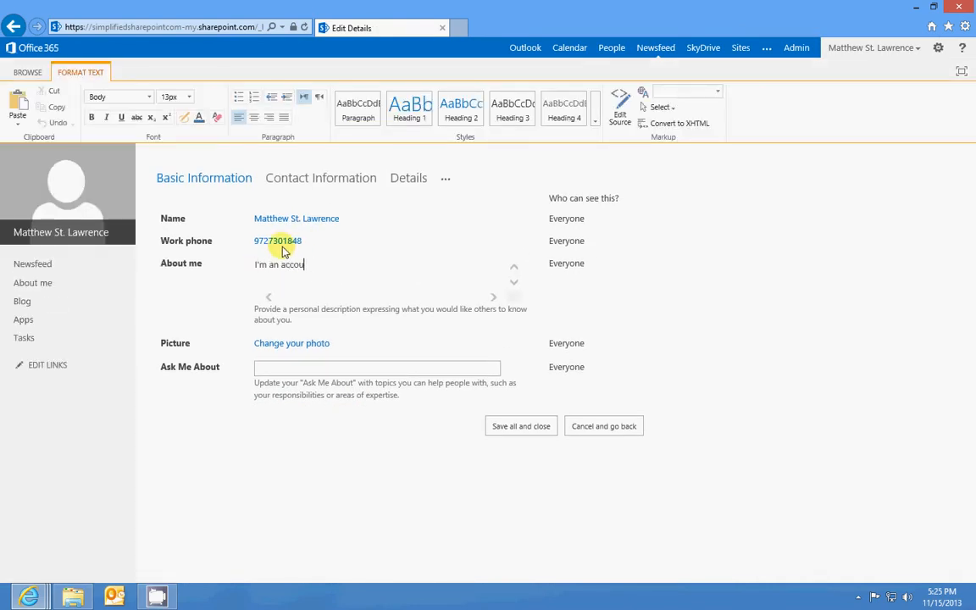
{"action": "type", "text": "ntatnt"}
{"action": "key", "text": "BackSpace"}
{"action": "type", "text": "nt"}
{"action": "key", "text": "ctrl+a"}
{"action": "key", "text": "BackSpace"}
- Enter "I build videos and articles for SimplifiedSharePoint.com" as the About me description
{"action": "type", "text": "I build videos and articles fo"}
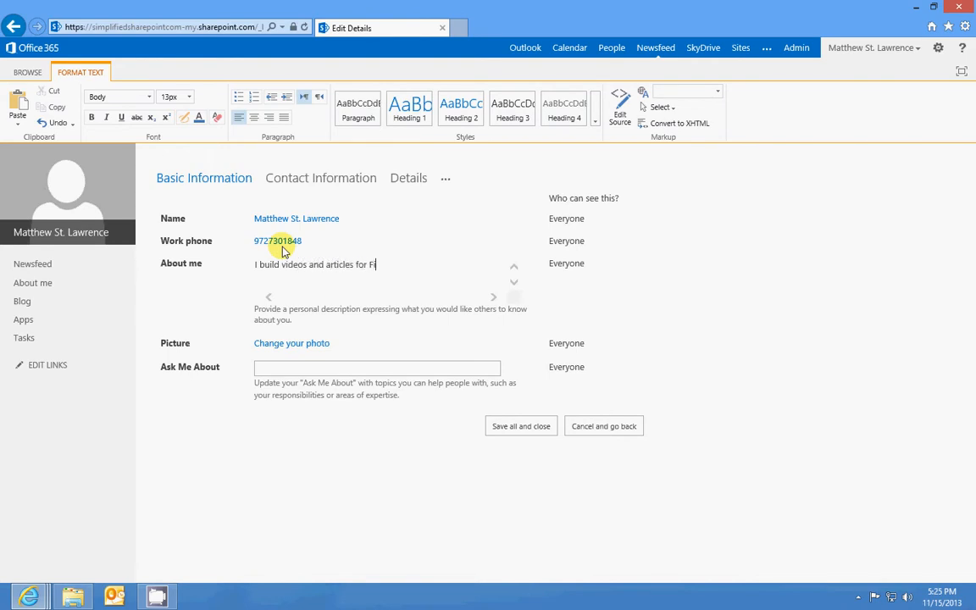
{"action": "type", "text": "r Simplified SharePoint.c"}
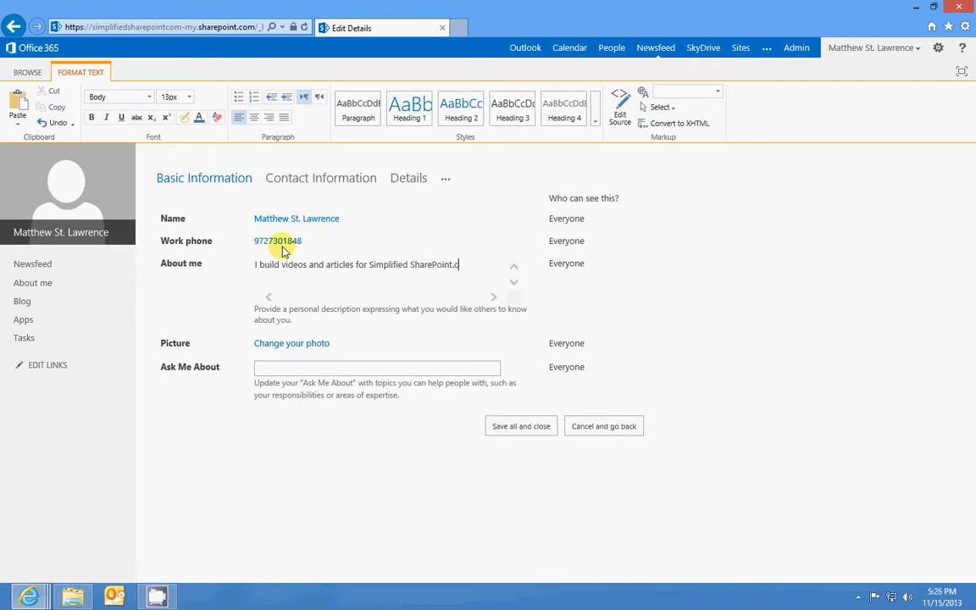
{"action": "type", "text": "om"}
{"action": "key", "text": "BackSpace"}
- Set the Ask Me About topic to SharePoint and save all profile changes
{"action": "left_click", "coordinate": [288, 368]}
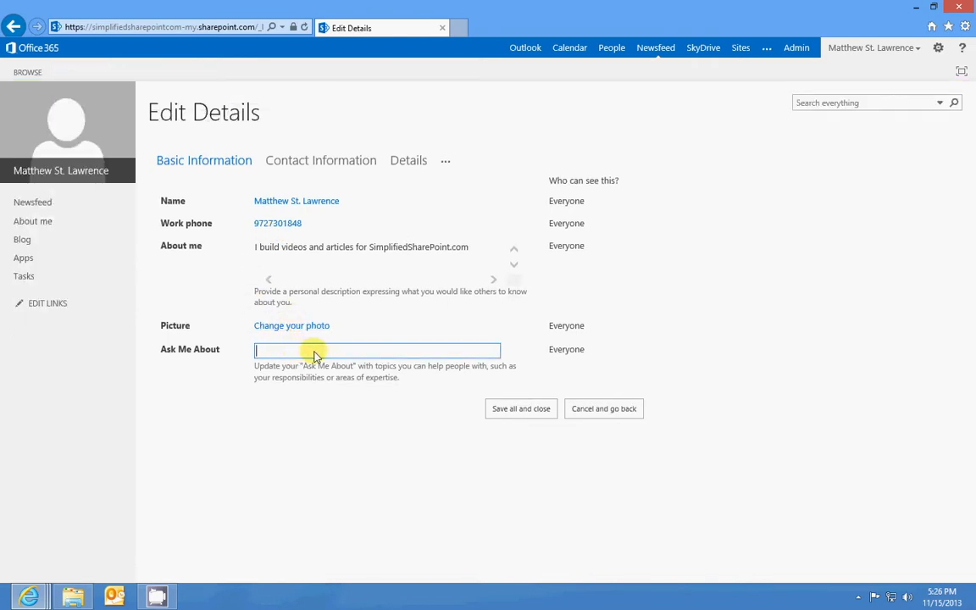
{"action": "type", "text": "SharEPoint"}
{"action": "left_click", "coordinate": [531, 408]}
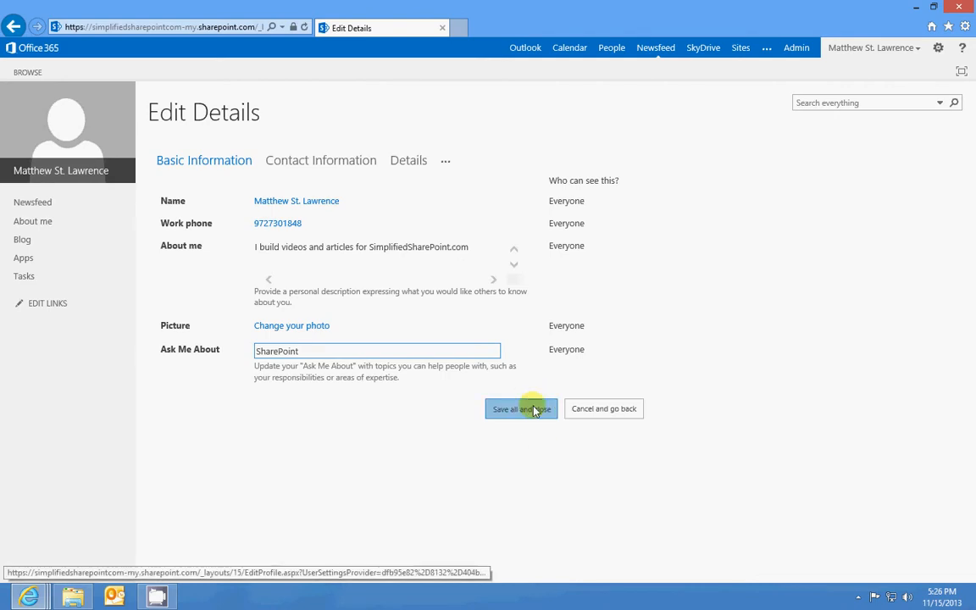
{"action": "left_click", "coordinate": [656, 341]}
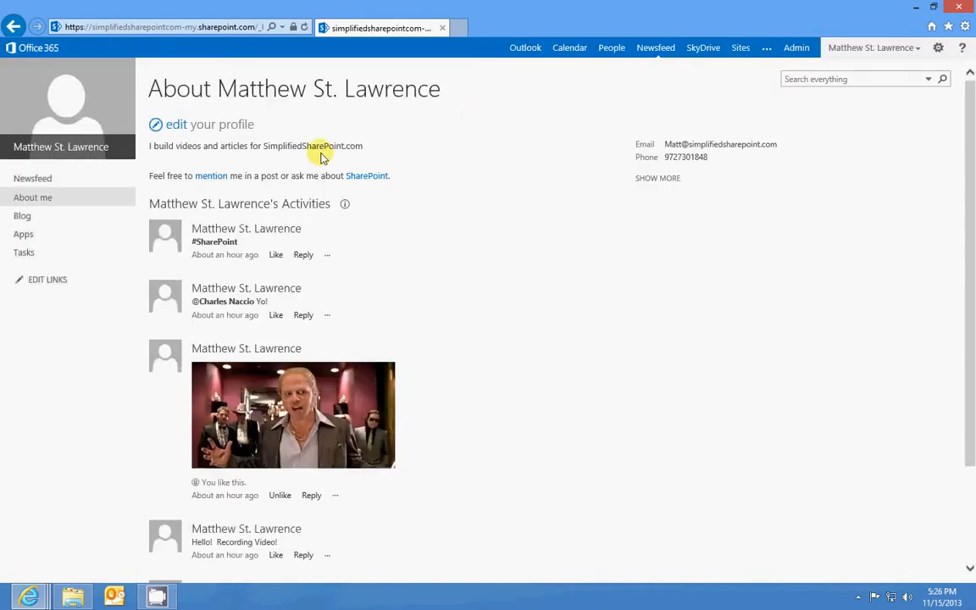
- Review the description shown on the About me page
{"action": "left_click", "coordinate": [33, 197]}
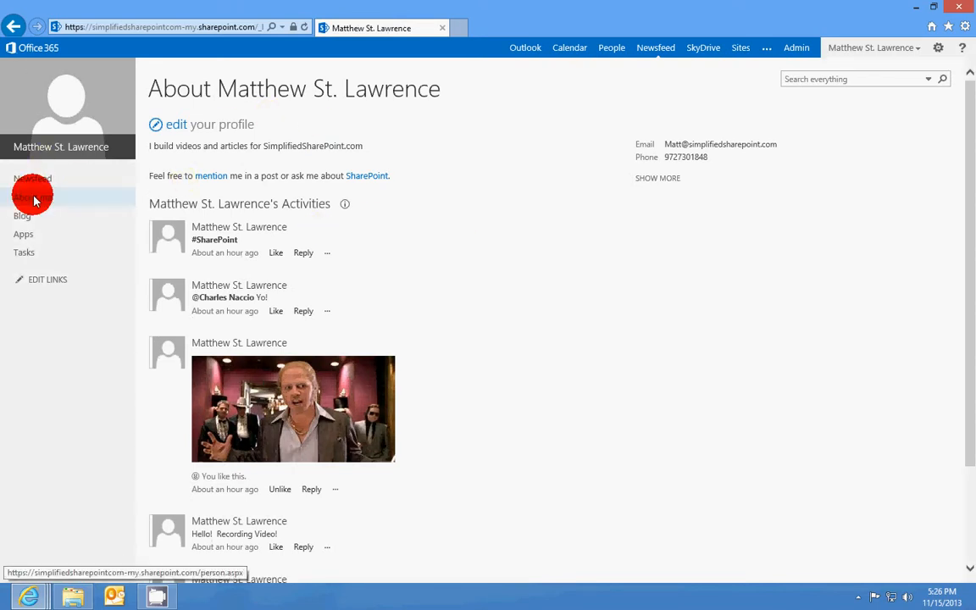
{"action": "left_click_drag", "start_coordinate": [150, 152], "coordinate": [296, 149]}
{"action": "left_click", "coordinate": [293, 149]}
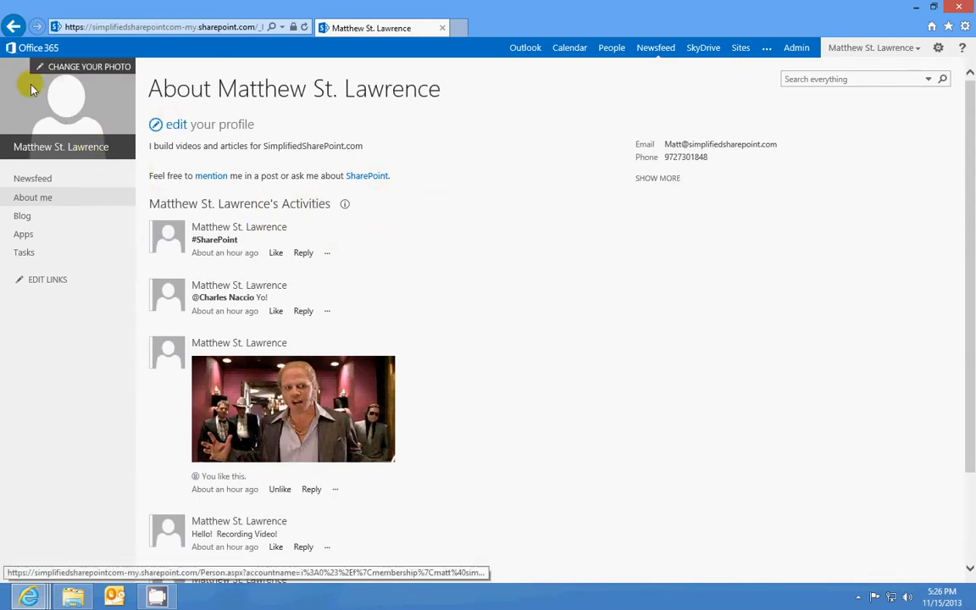
- Open the personal blog and change its post layout to Boxed
{"action": "left_click", "coordinate": [31, 216]}
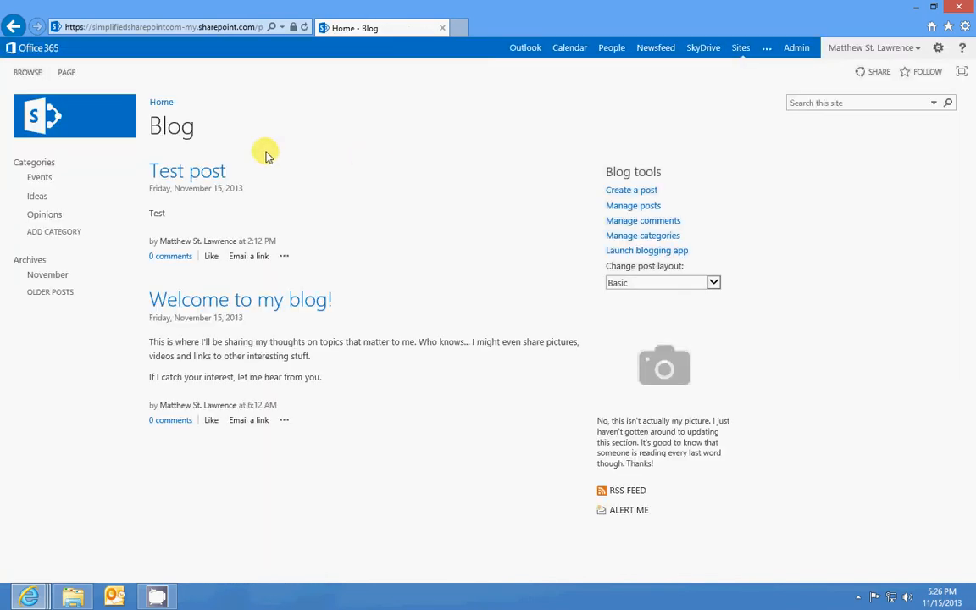
{"action": "left_click", "coordinate": [12, 26]}
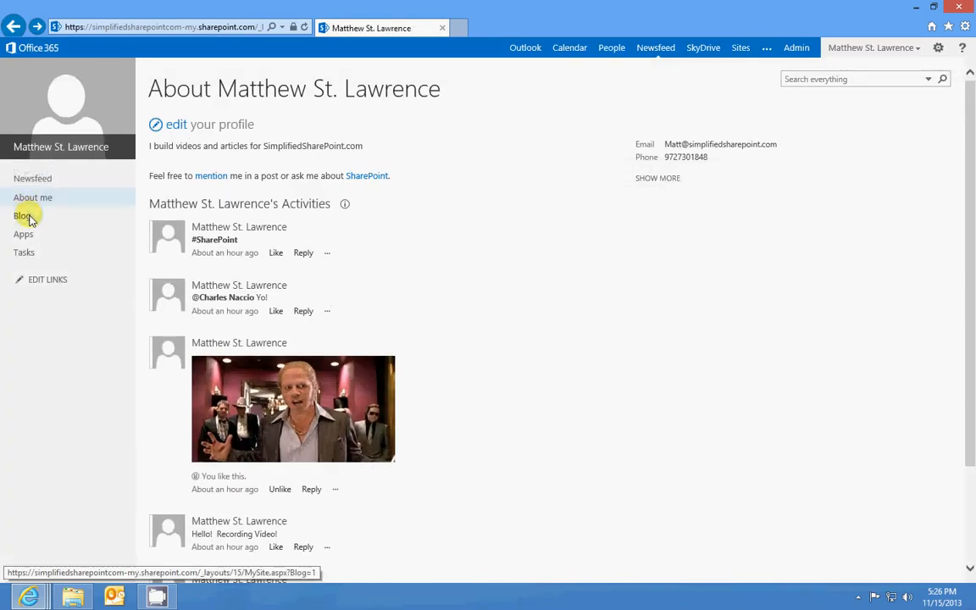
{"action": "left_click", "coordinate": [23, 216]}
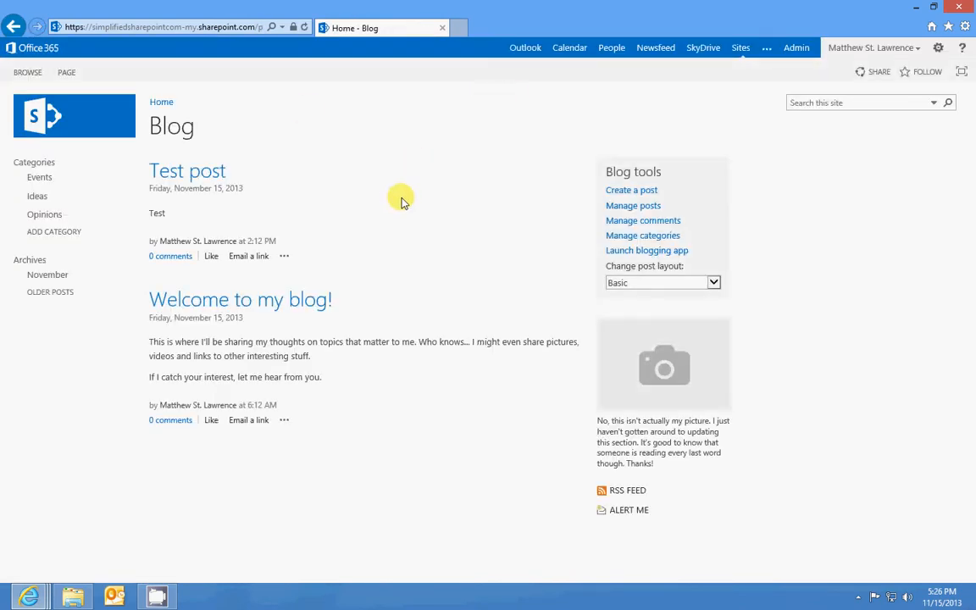
{"action": "left_click", "coordinate": [660, 283]}
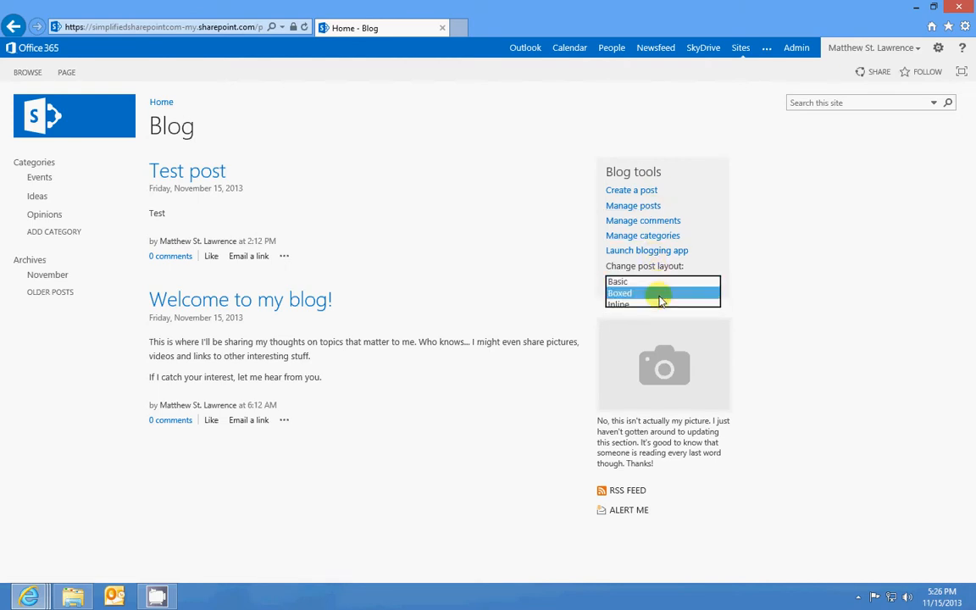
{"action": "left_click", "coordinate": [660, 294]}
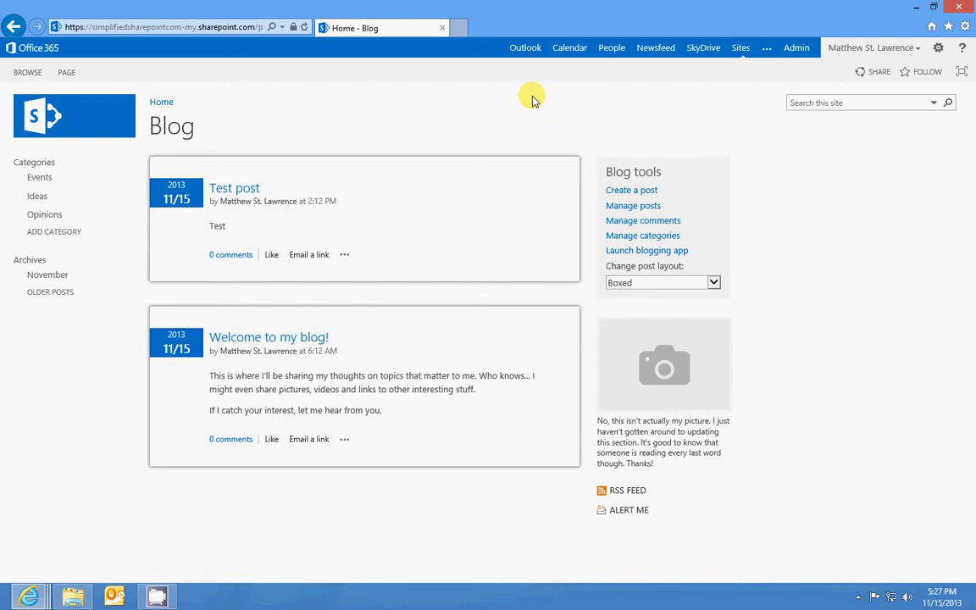
- Try to follow the blog site
{"action": "left_click", "coordinate": [908, 73]}
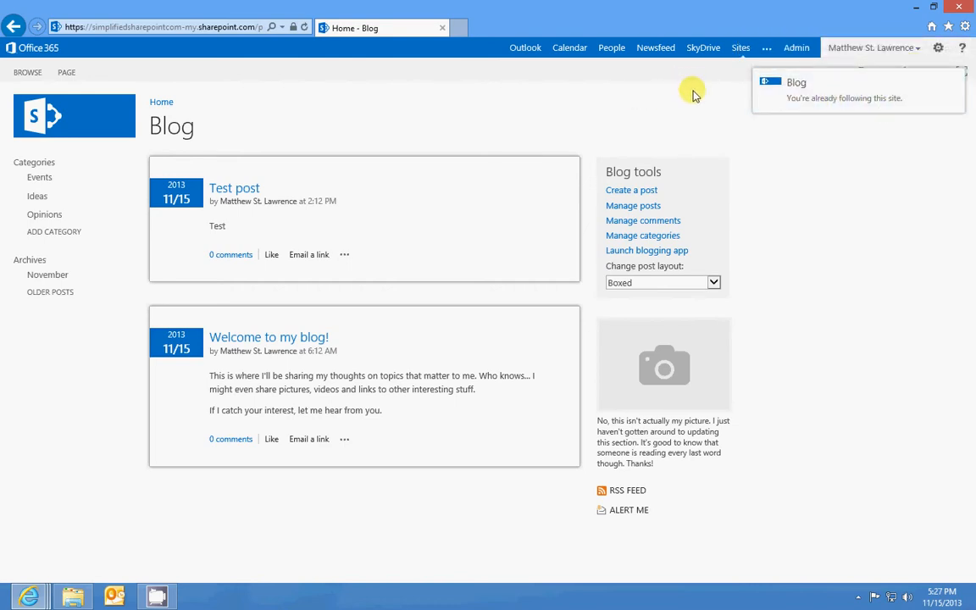
{"action": "left_click", "coordinate": [751, 159]}
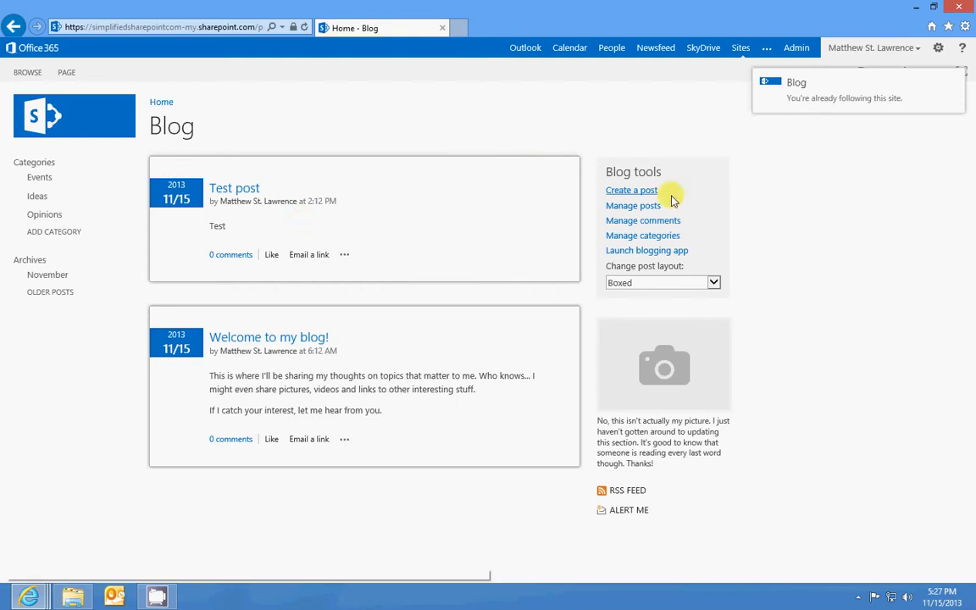
- Create a blog post titled "From the Desk of" plus the author's first name, with the body "I'm having a great time making videos!"
{"action": "left_click", "coordinate": [631, 190]}
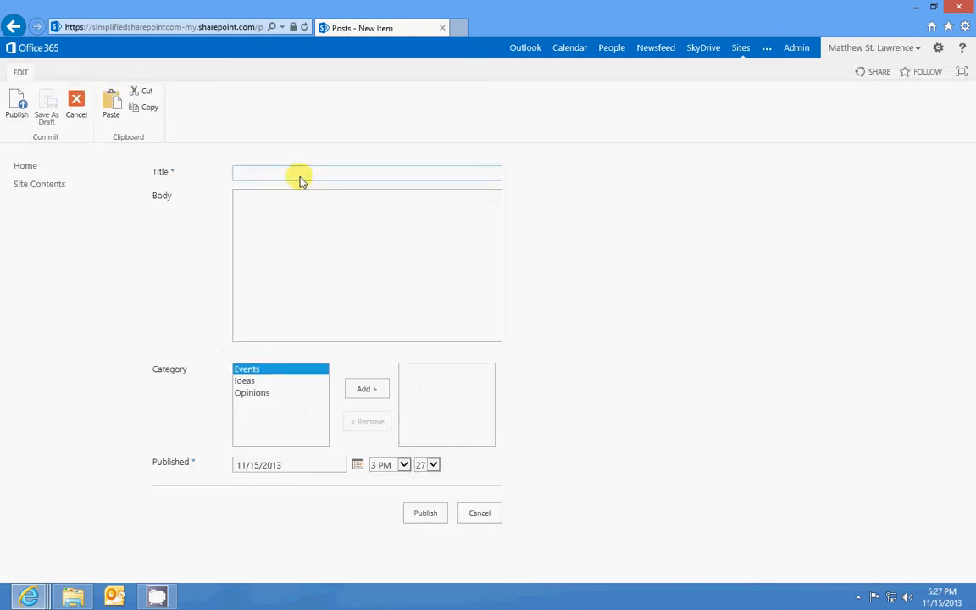
{"action": "type", "text": "From the Desk of Matt"}
{"action": "left_click", "coordinate": [342, 270]}
{"action": "type", "text": "I'm"}
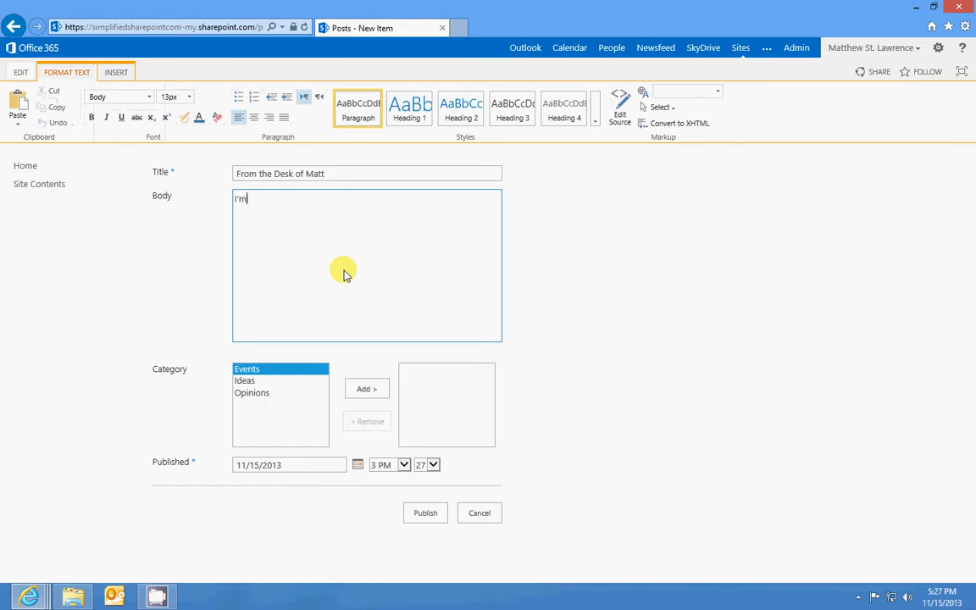
{"action": "type", "text": " having a great time make"}
{"action": "key", "text": "BackSpace"}
{"action": "key", "text": "BackSpace"}
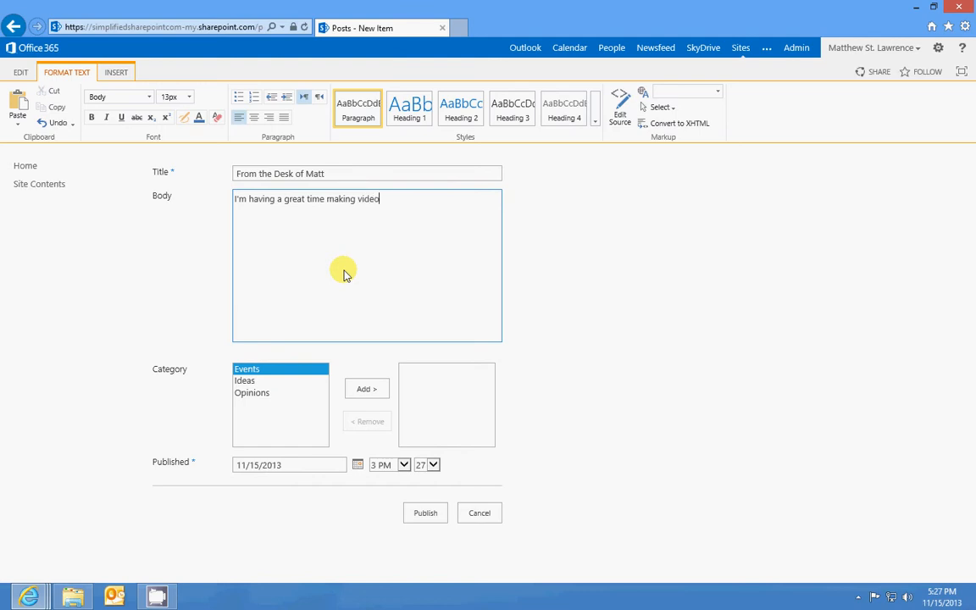
- Assign the Opinions category to the new post and publish it
{"action": "left_click", "coordinate": [276, 393]}
{"action": "left_click", "coordinate": [364, 390]}
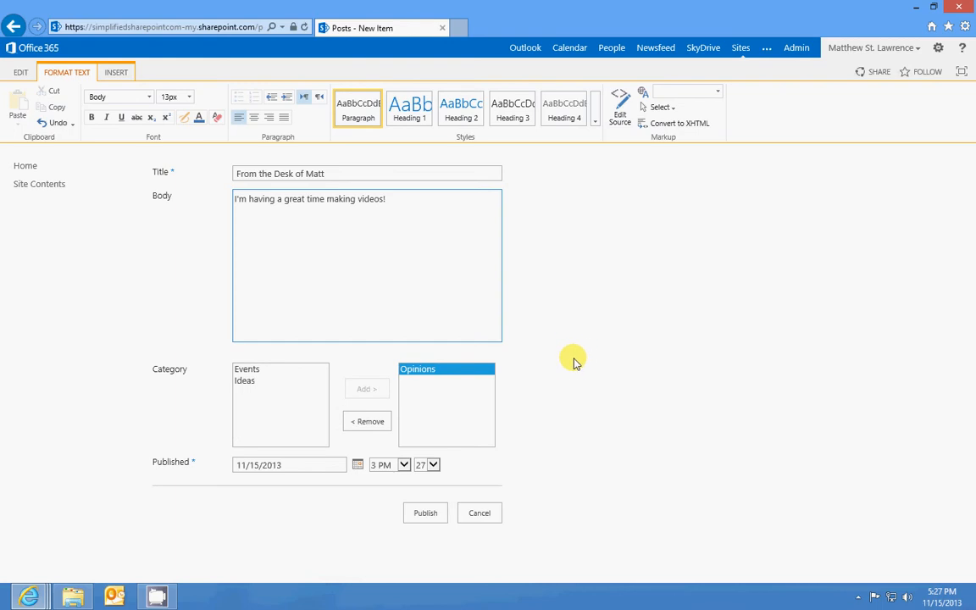
{"action": "left_click", "coordinate": [428, 513]}
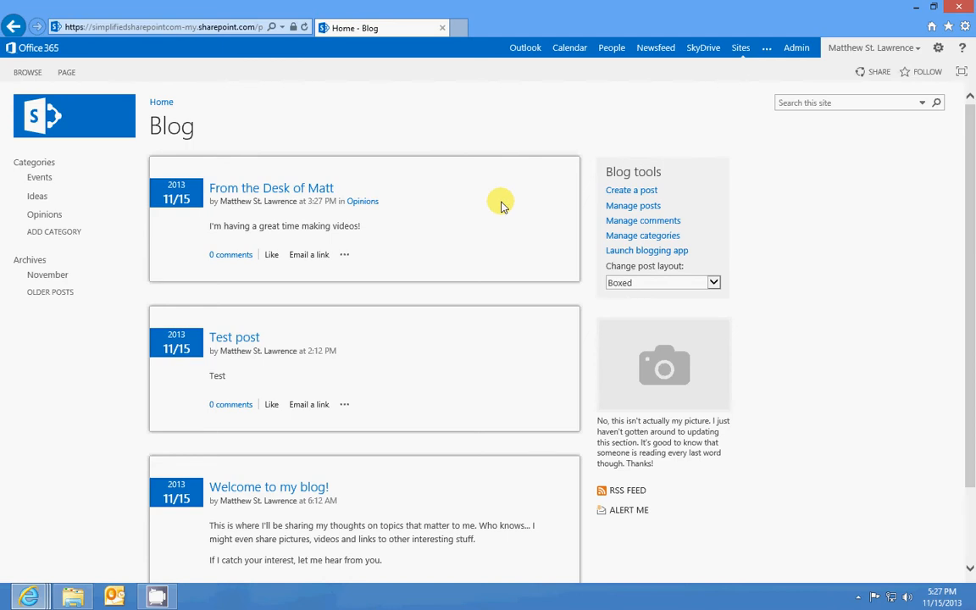
- Publish a post titled 11/15/2013 with the body "Had to leave work to meet contractor to fix my door. Also had 2 conf. calls"
{"action": "left_click", "coordinate": [632, 193]}
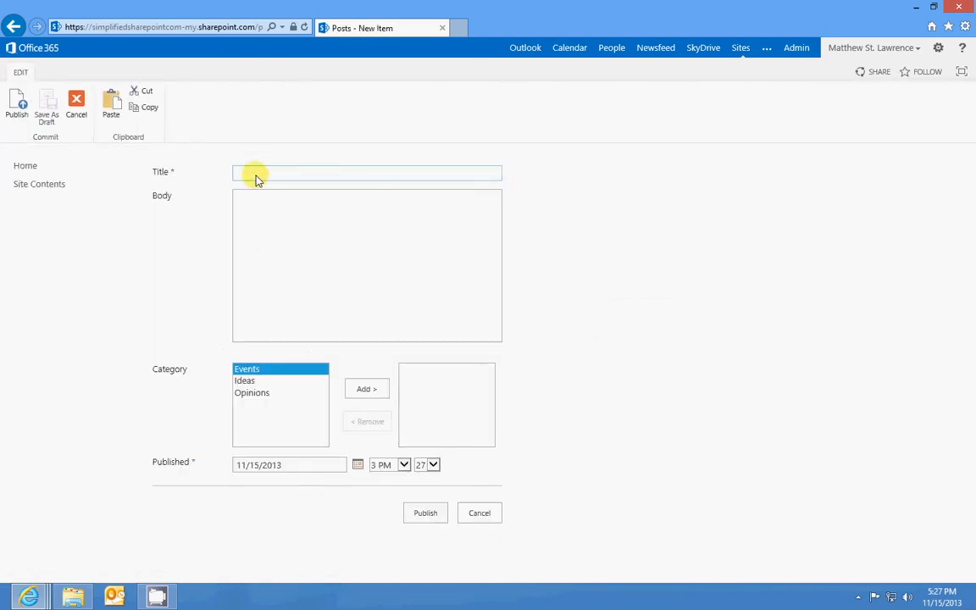
{"action": "type", "text": "11/15/2013"}
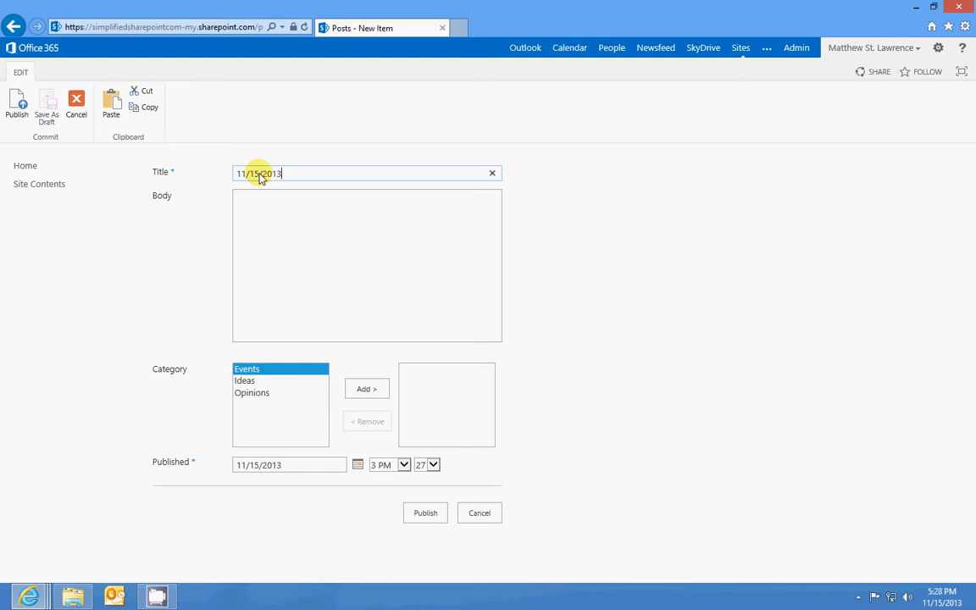
{"action": "type", "text": "ad to elave"}
{"action": "key", "text": "BackSpace"}
{"action": "key", "text": "BackSpace"}
{"action": "key", "text": "BackSpace"}
{"action": "key", "text": "BackSpace"}
{"action": "key", "text": "BackSpace"}
{"action": "type", "text": "leav"}
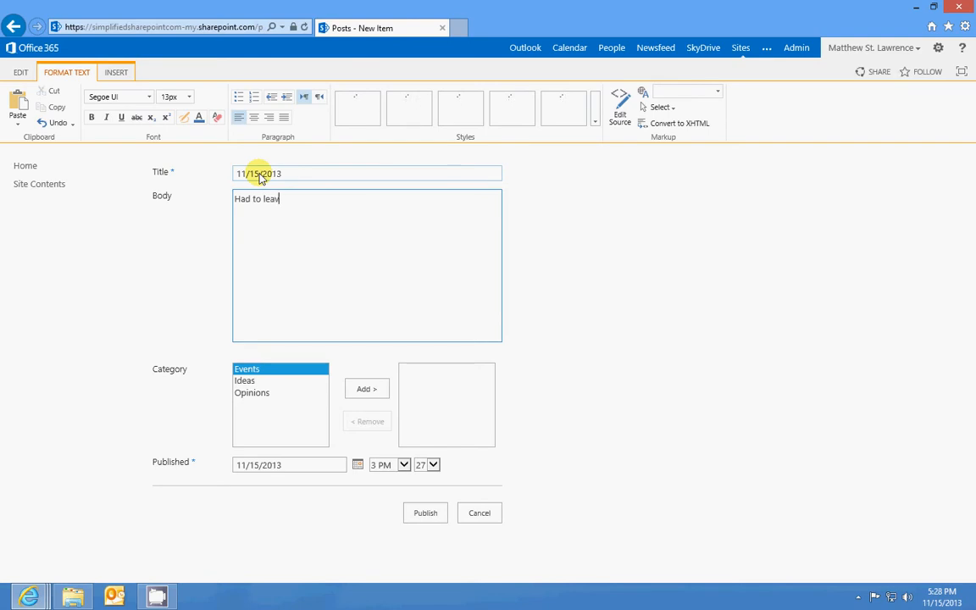
{"action": "type", "text": "e work to meet contr"}
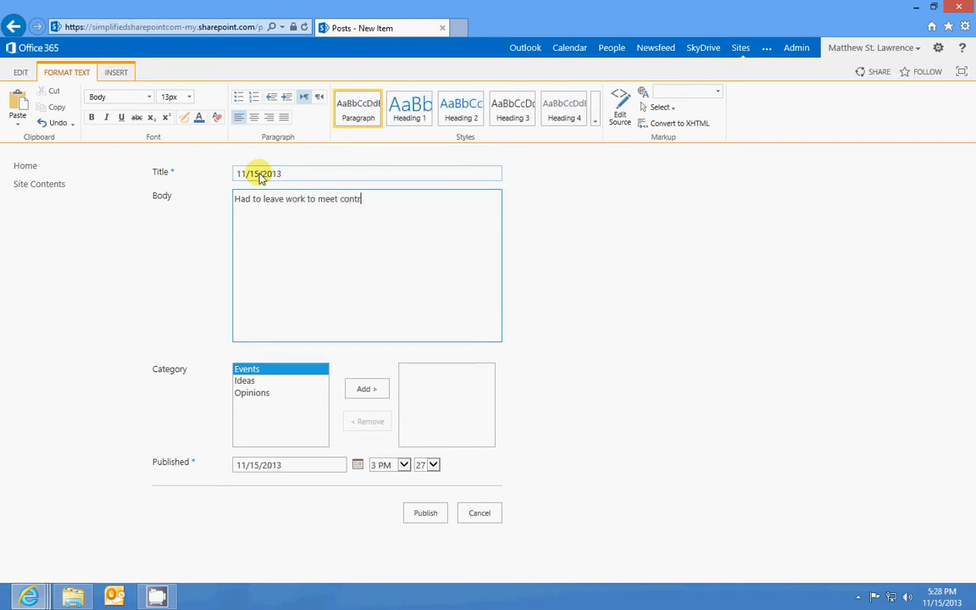
{"action": "type", "text": "actor to fix my door"}
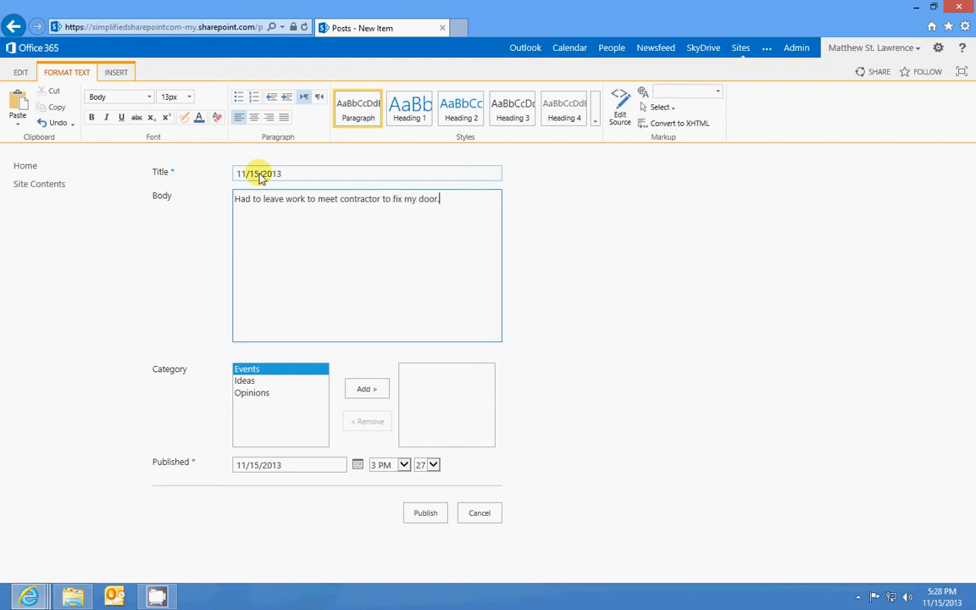
{"action": "type", "text": ".  Also had 2 conf. calls"}
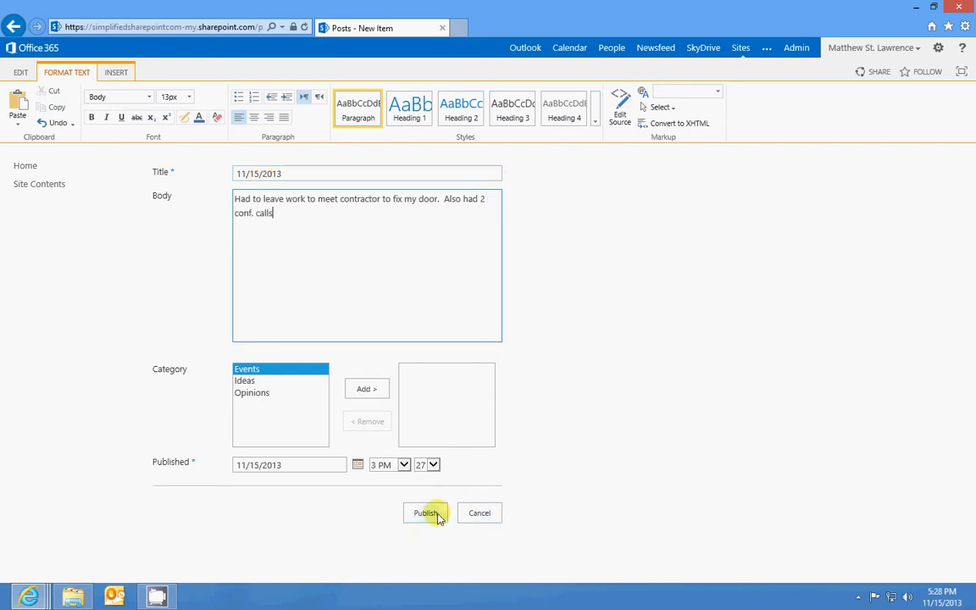
{"action": "left_click", "coordinate": [427, 514]}
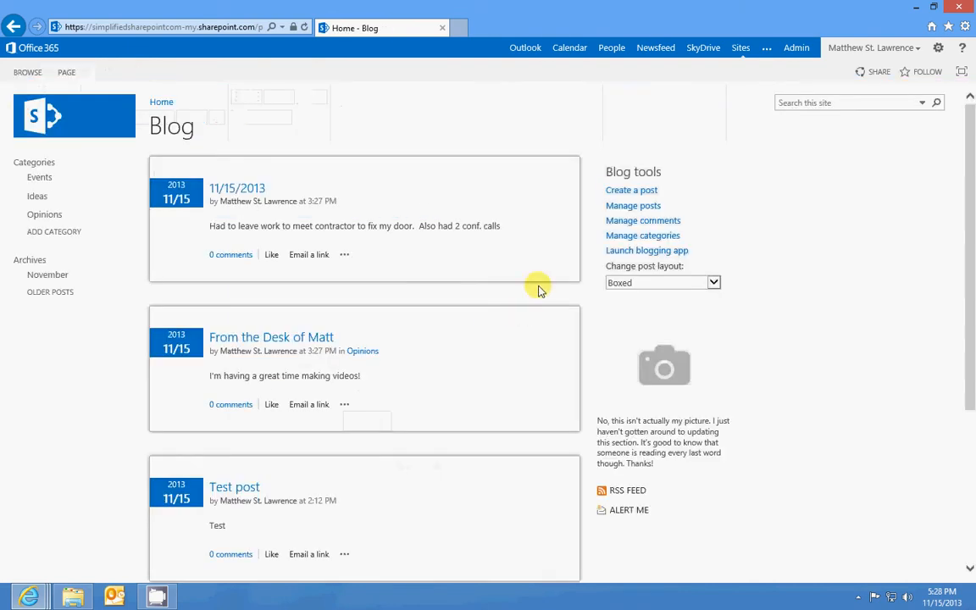
- Look through the published posts on the blog page and open the archive of older posts
{"action": "scroll", "coordinate": [254, 191], "scroll_direction": "down", "scroll_amount": 3}
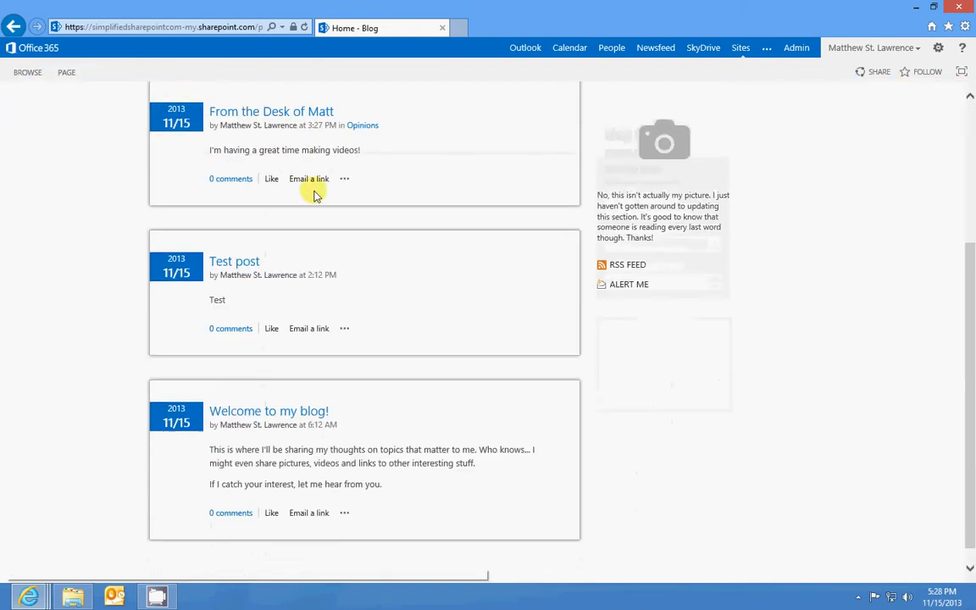
{"action": "scroll", "coordinate": [316, 192], "scroll_direction": "up", "scroll_amount": 3}
{"action": "scroll", "coordinate": [316, 191], "scroll_direction": "down", "scroll_amount": 3}
{"action": "scroll", "coordinate": [316, 191], "scroll_direction": "up", "scroll_amount": 3}
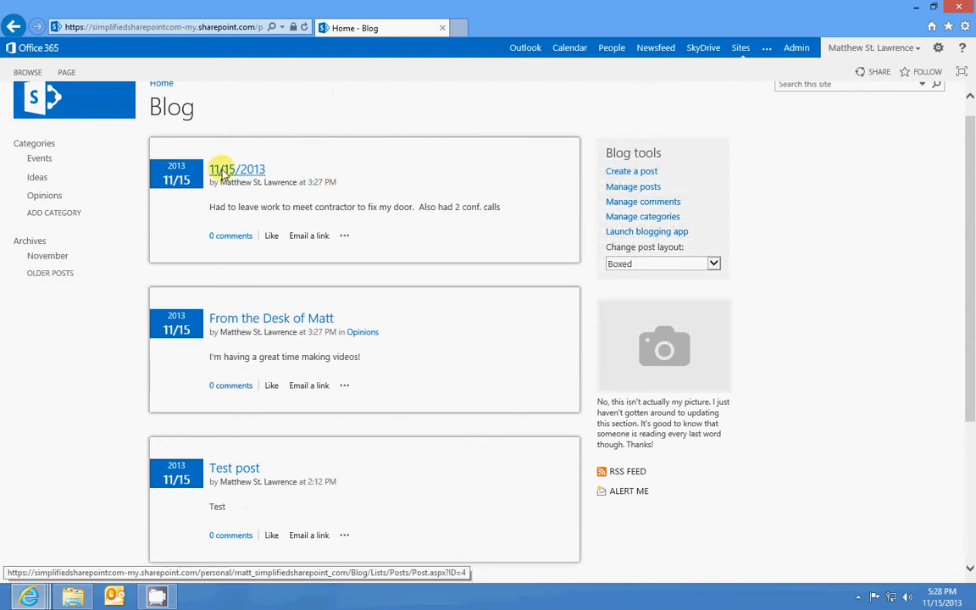
{"action": "left_click_drag", "start_coordinate": [356, 207], "coordinate": [206, 211]}
{"action": "left_click", "coordinate": [339, 200]}
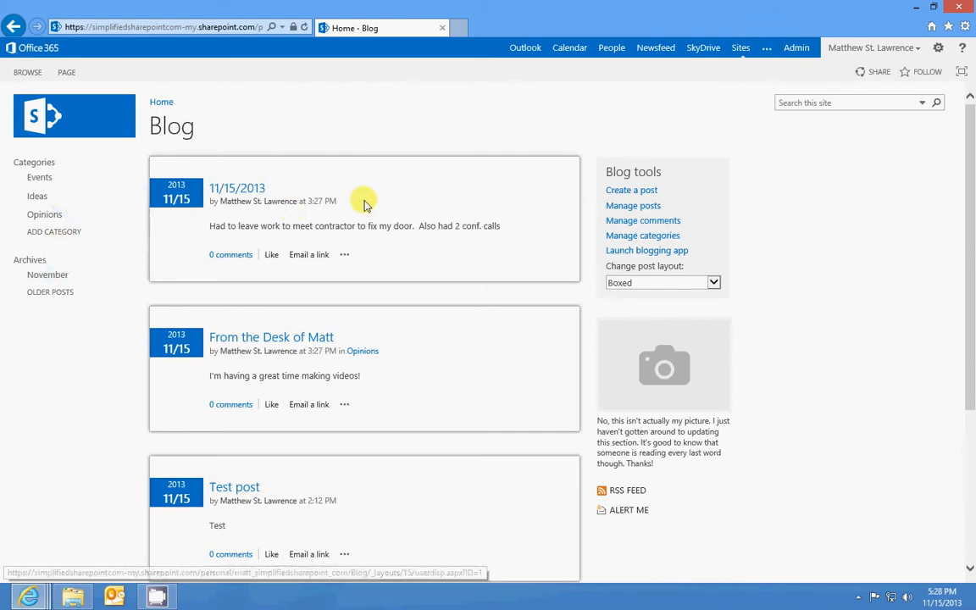
{"action": "scroll", "coordinate": [366, 201], "scroll_direction": "down", "scroll_amount": 1}
{"action": "scroll", "coordinate": [366, 186], "scroll_direction": "up", "scroll_amount": 1}
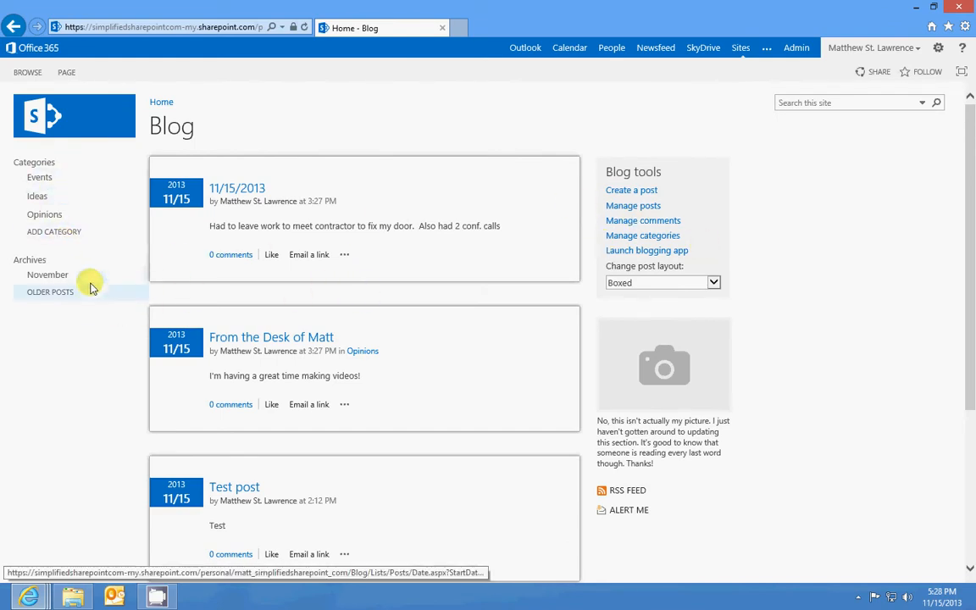
{"action": "left_click", "coordinate": [51, 292]}
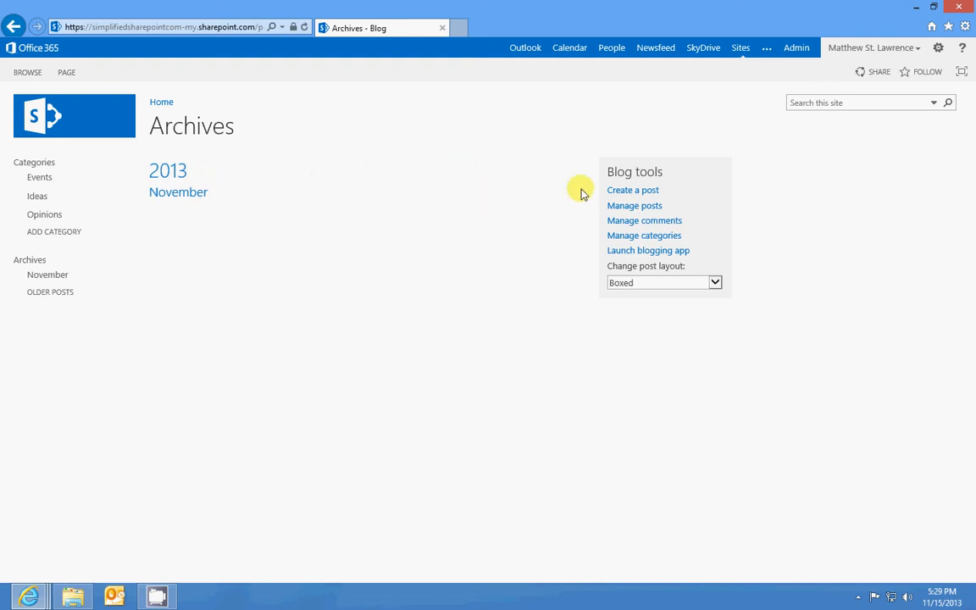
- Return from the archive to the blog's home page and go back to the About me profile page
{"action": "left_click", "coordinate": [162, 102]}
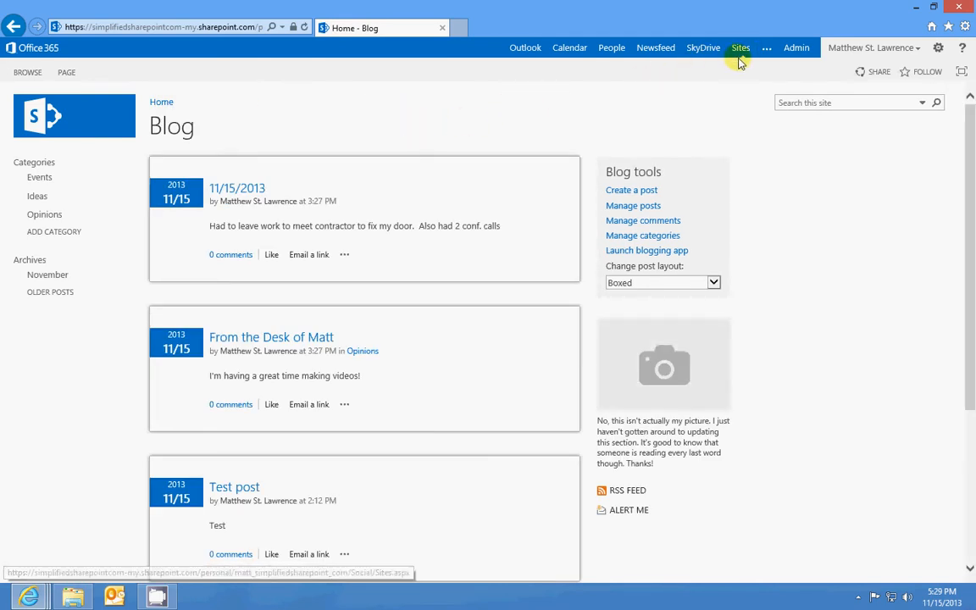
{"action": "left_click", "coordinate": [796, 47]}
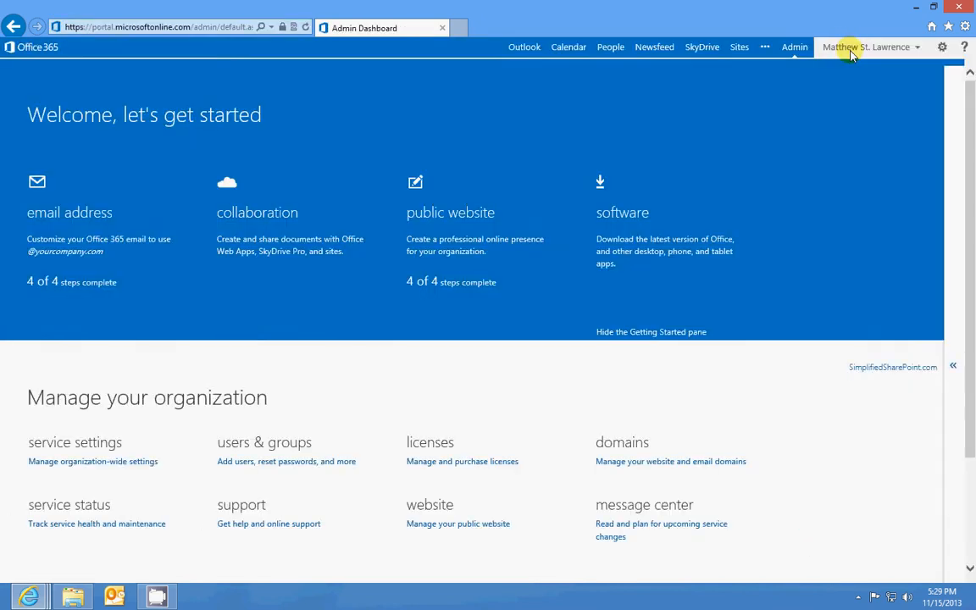
{"action": "left_click", "coordinate": [851, 50]}
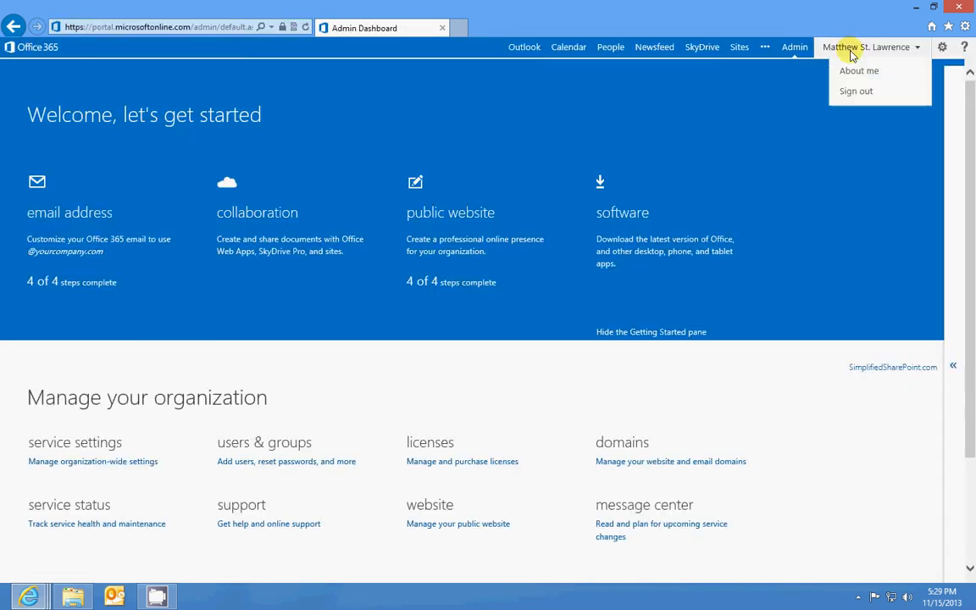
{"action": "left_click", "coordinate": [854, 70]}
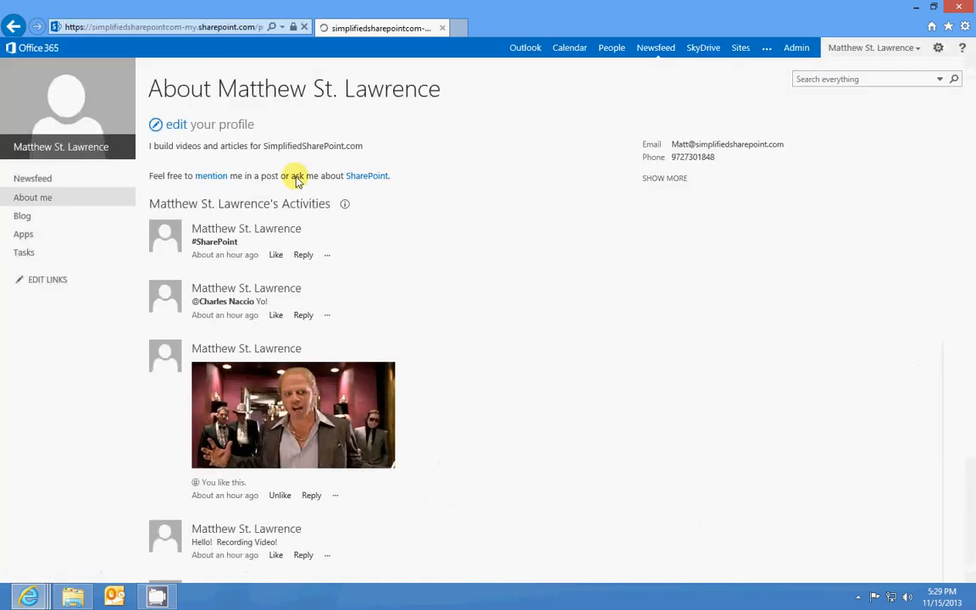
- Open the personal site's list of apps to add and view the Document Library naming dialog without creating one
{"action": "left_click", "coordinate": [32, 235]}
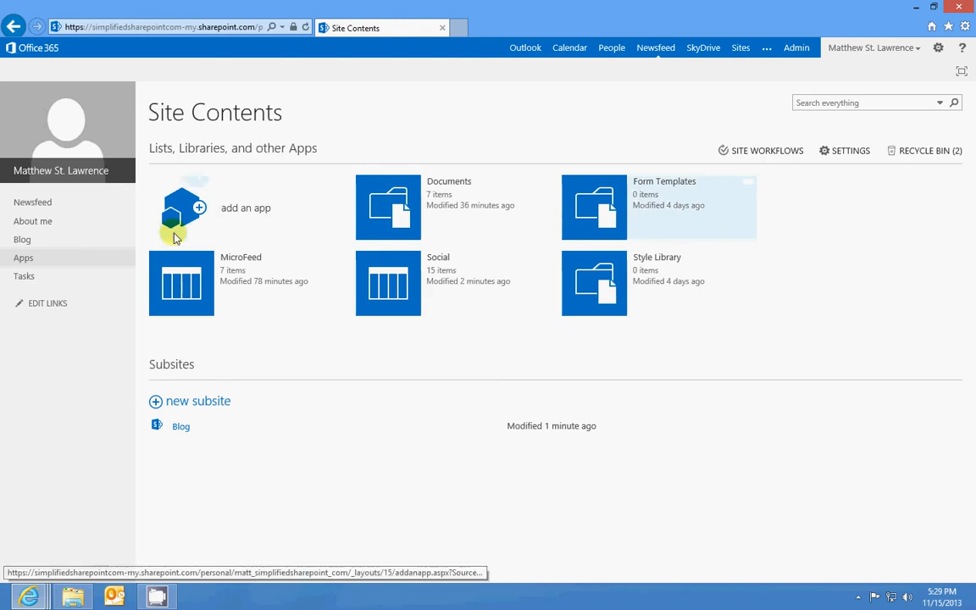
{"action": "left_click", "coordinate": [244, 208]}
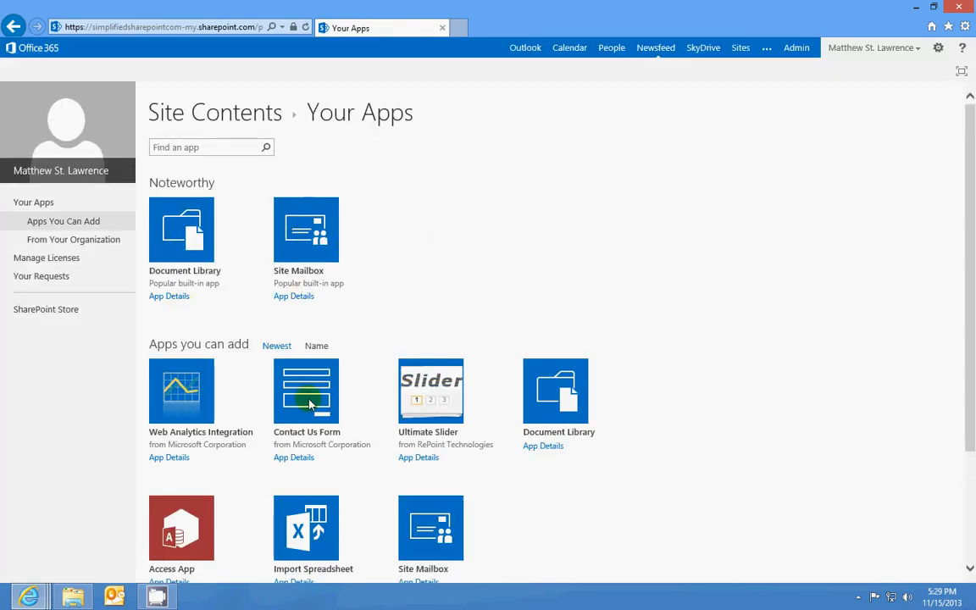
{"action": "scroll", "coordinate": [458, 344], "scroll_direction": "down", "scroll_amount": 3}
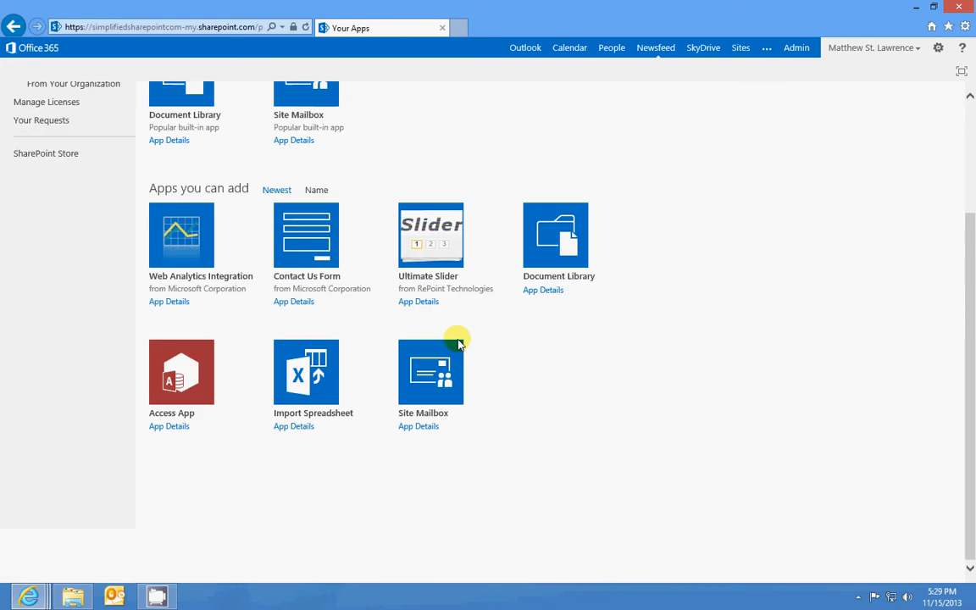
{"action": "left_click", "coordinate": [560, 251]}
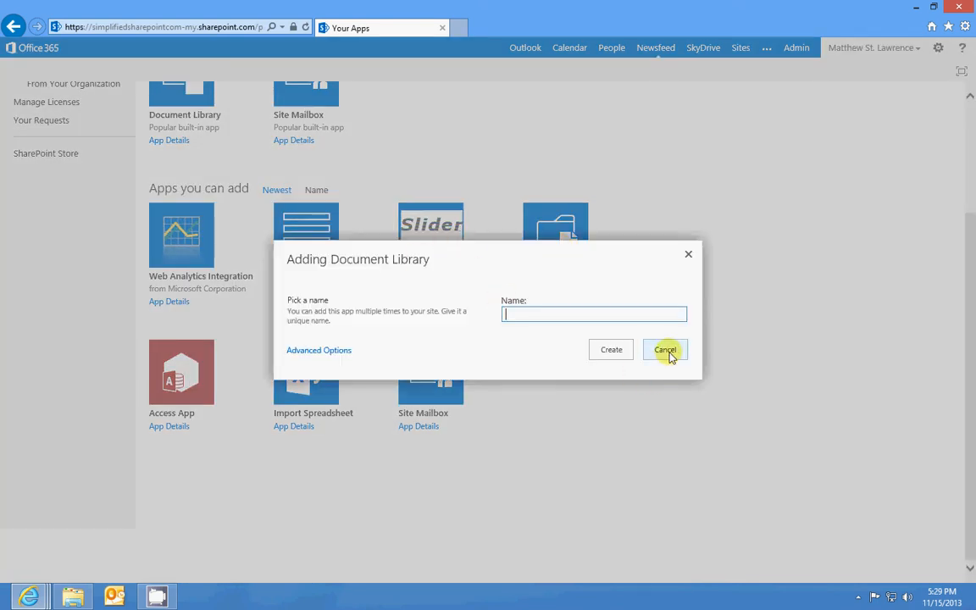
{"action": "left_click", "coordinate": [666, 351]}
- Look through the noteworthy and other apps that can be added, and return to Site Contents
{"action": "scroll", "coordinate": [559, 161], "scroll_direction": "up", "scroll_amount": 3}
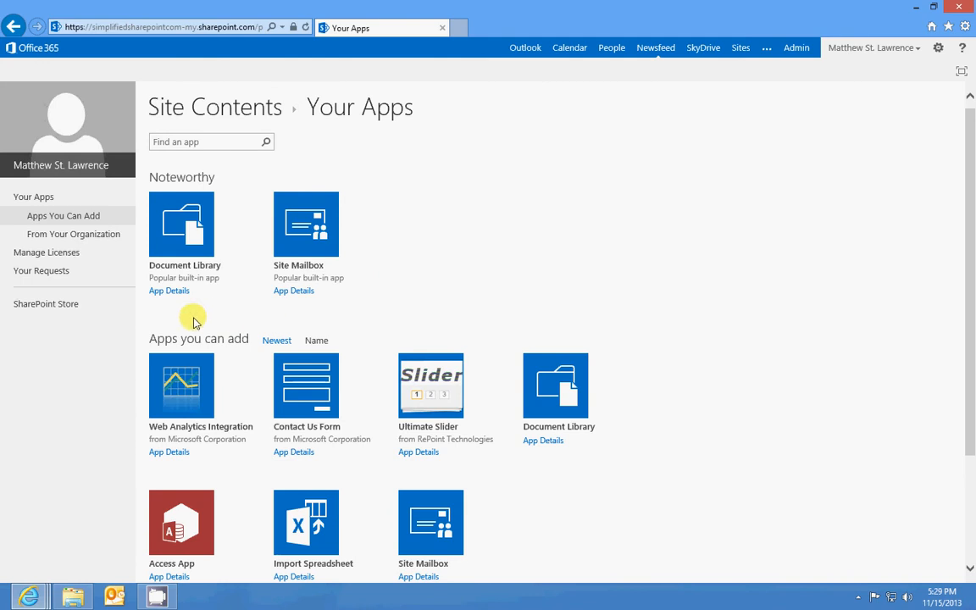
{"action": "scroll", "coordinate": [126, 301], "scroll_direction": "down", "scroll_amount": 3}
{"action": "scroll", "coordinate": [131, 303], "scroll_direction": "up", "scroll_amount": 3}
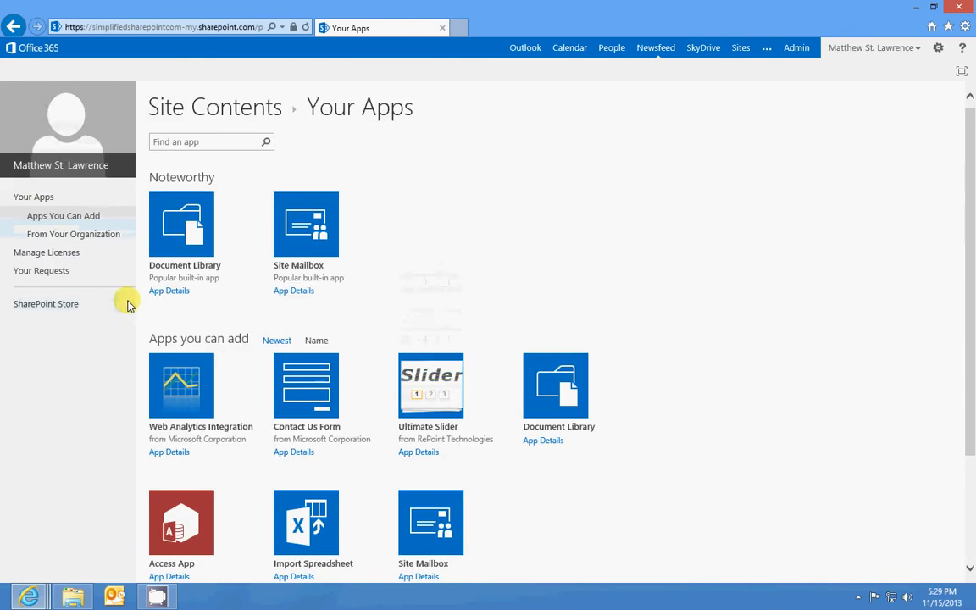
{"action": "left_click", "coordinate": [315, 223]}
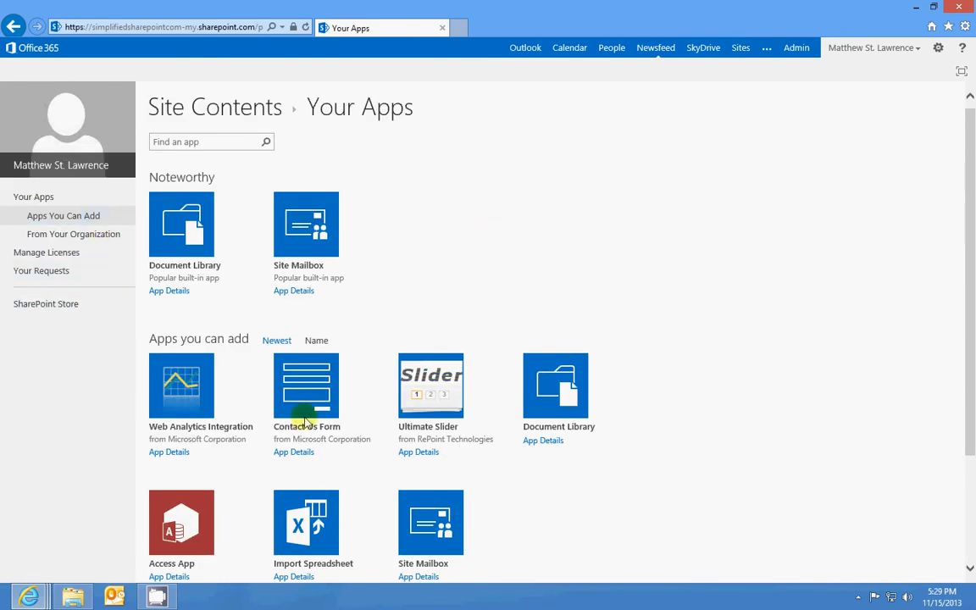
{"action": "scroll", "coordinate": [305, 421], "scroll_direction": "down", "scroll_amount": 3}
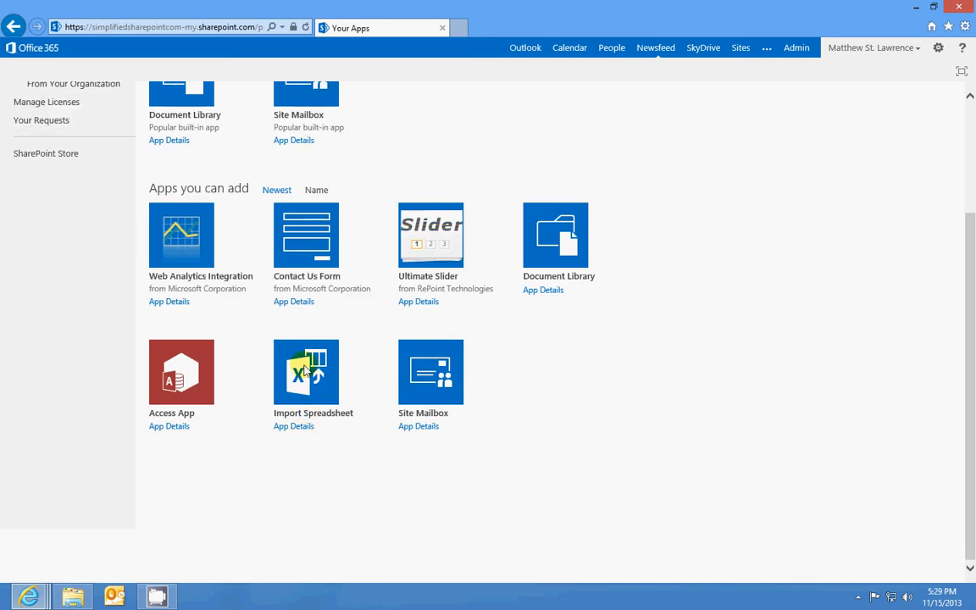
{"action": "scroll", "coordinate": [302, 368], "scroll_direction": "up", "scroll_amount": 3}
{"action": "left_click", "coordinate": [15, 26]}
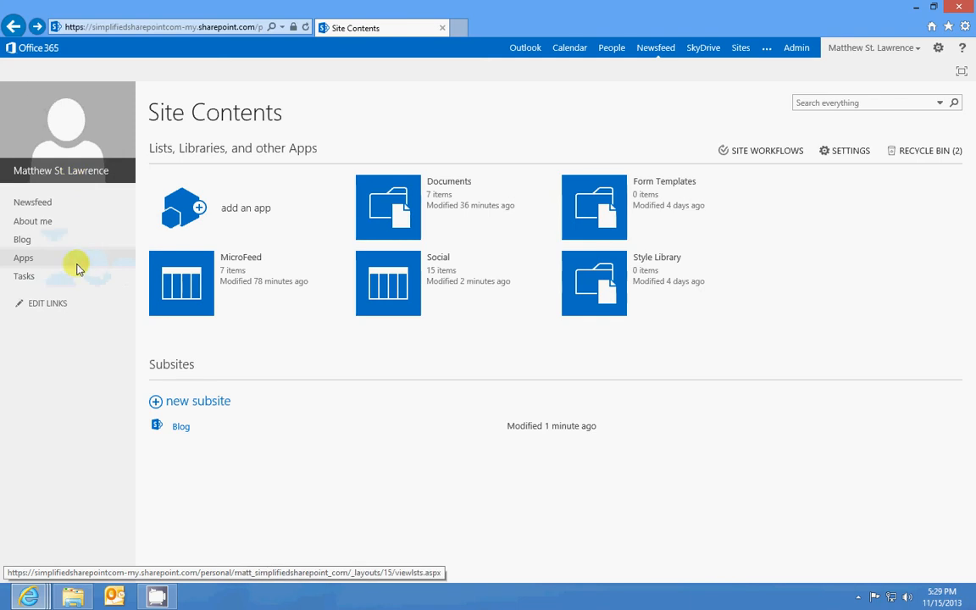
- View a blank new entry in the personal My Tasks list and leave it for the Newsfeed
{"action": "left_click", "coordinate": [27, 274]}
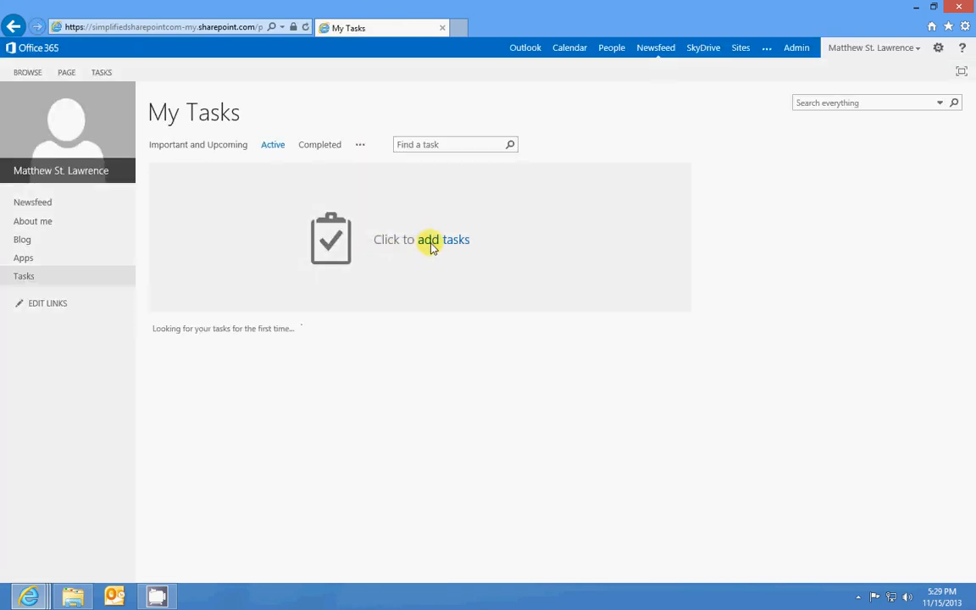
{"action": "left_click", "coordinate": [432, 243]}
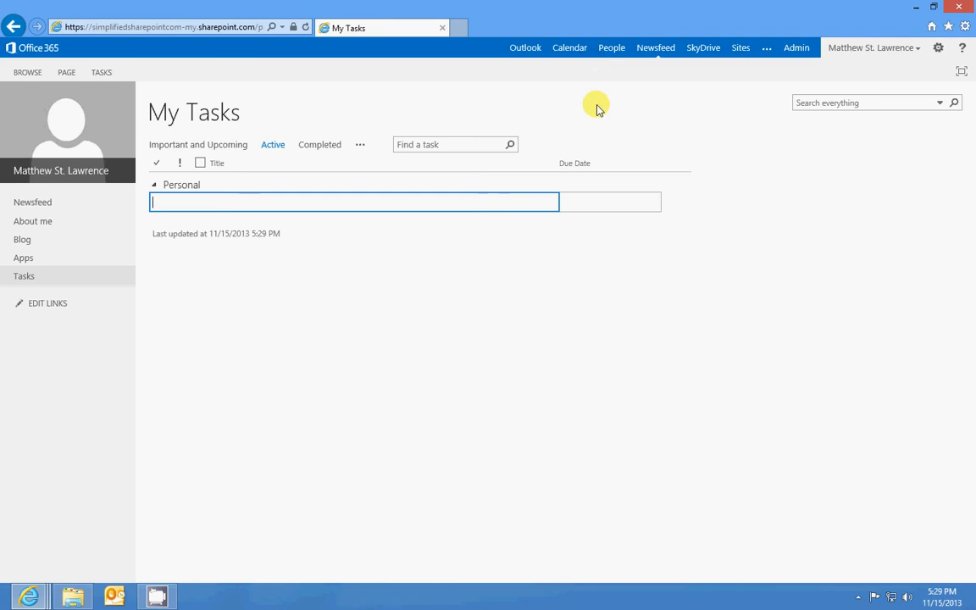
{"action": "left_click", "coordinate": [38, 201]}
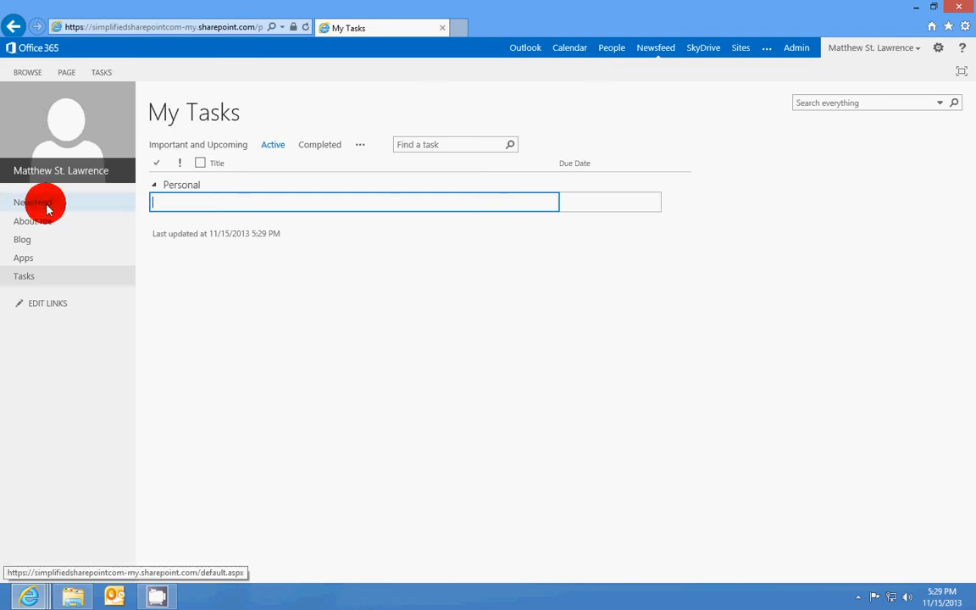